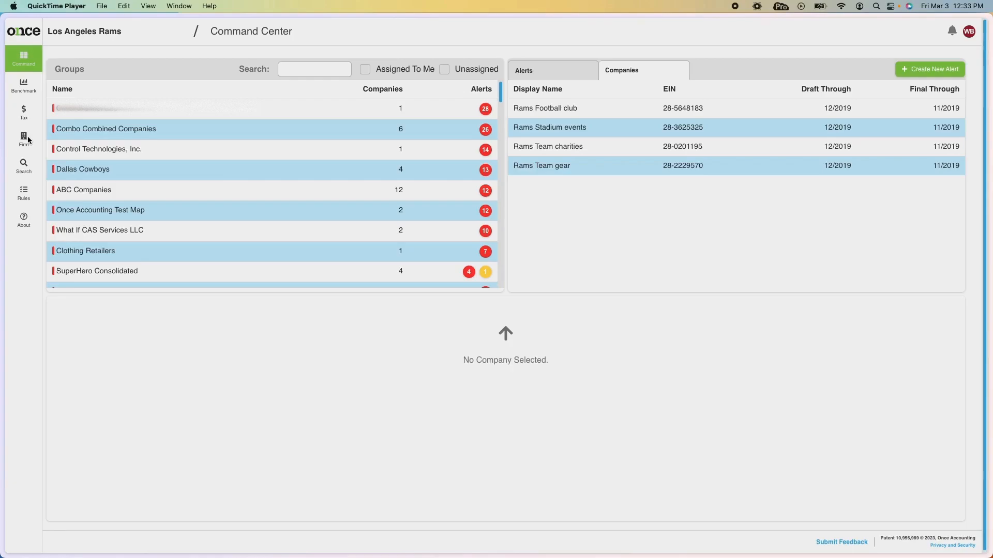
In the firm settings, disable the Xero and Sage integrations and apply.
{"action": "left_click", "coordinate": [28, 142]}
{"action": "left_click", "coordinate": [27, 142]}
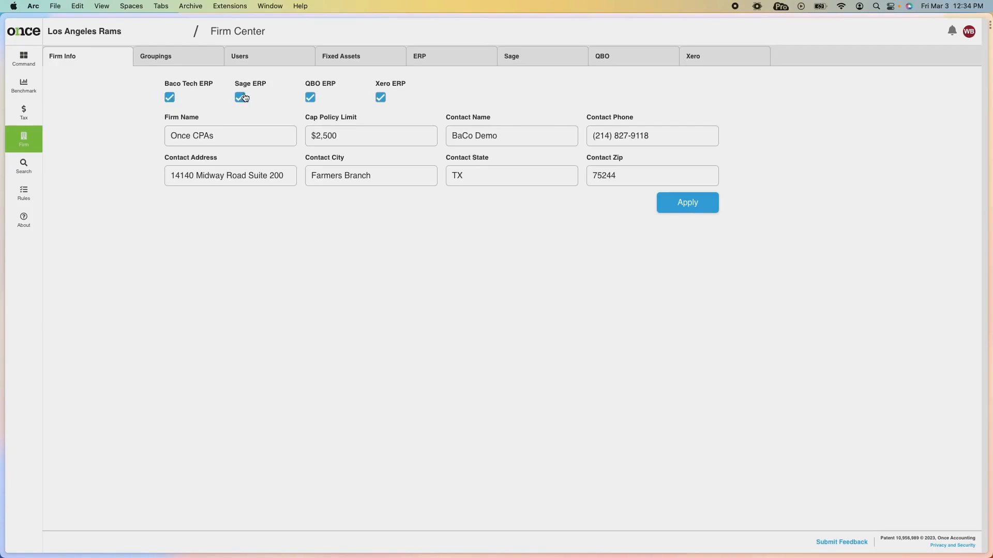
{"action": "left_click", "coordinate": [382, 98]}
{"action": "left_click", "coordinate": [240, 97]}
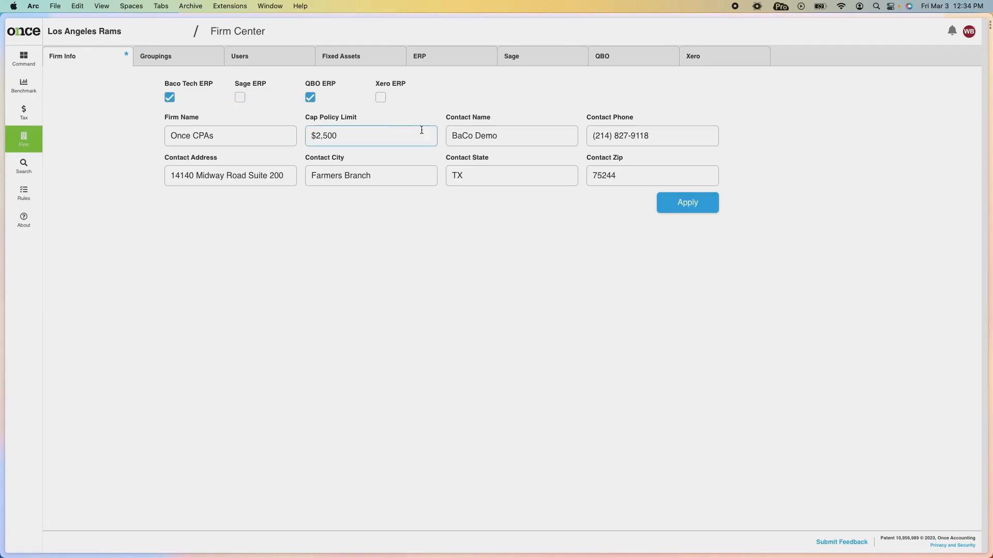
{"action": "left_click", "coordinate": [694, 205]}
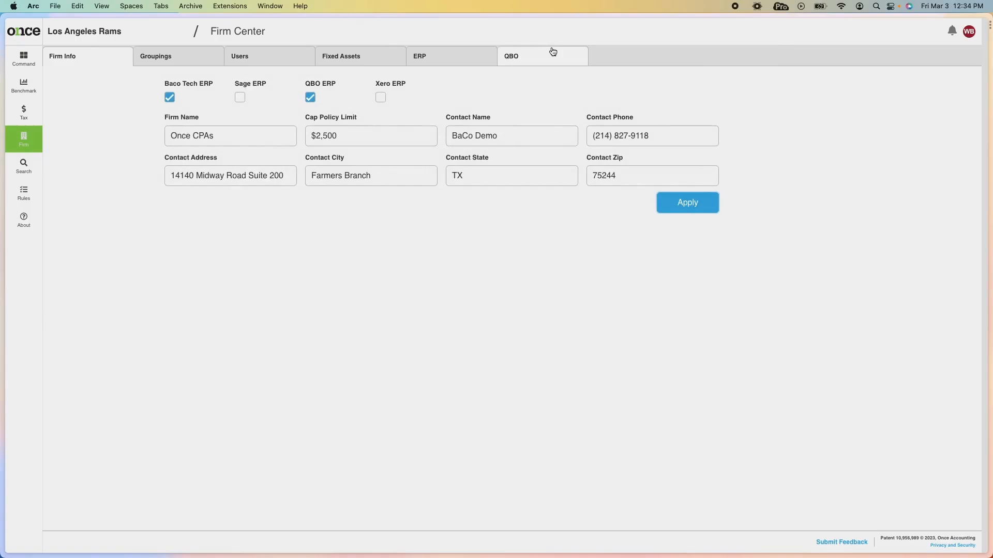
Re-enable the Xero and Sage integrations and apply again.
{"action": "left_click", "coordinate": [381, 98]}
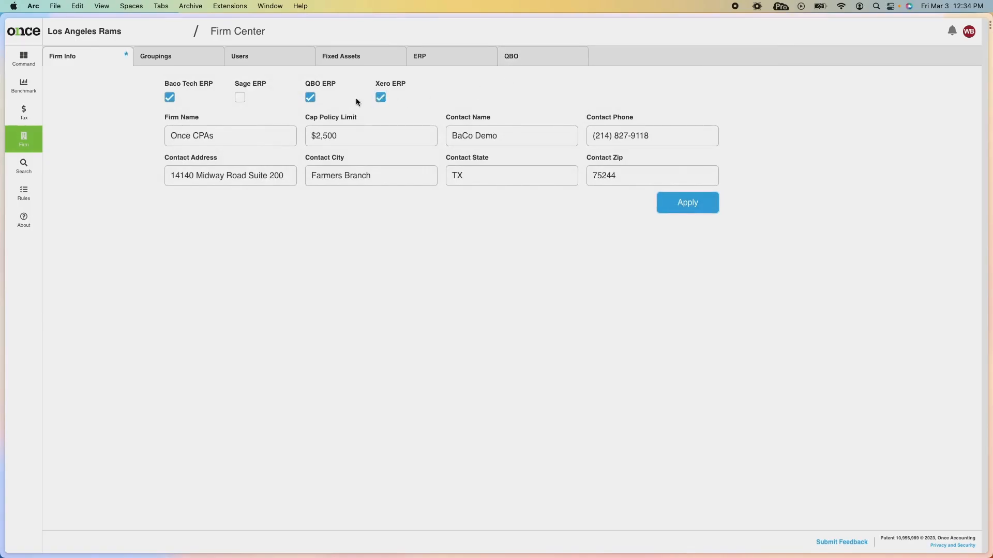
{"action": "left_click", "coordinate": [240, 98]}
{"action": "left_click", "coordinate": [672, 201]}
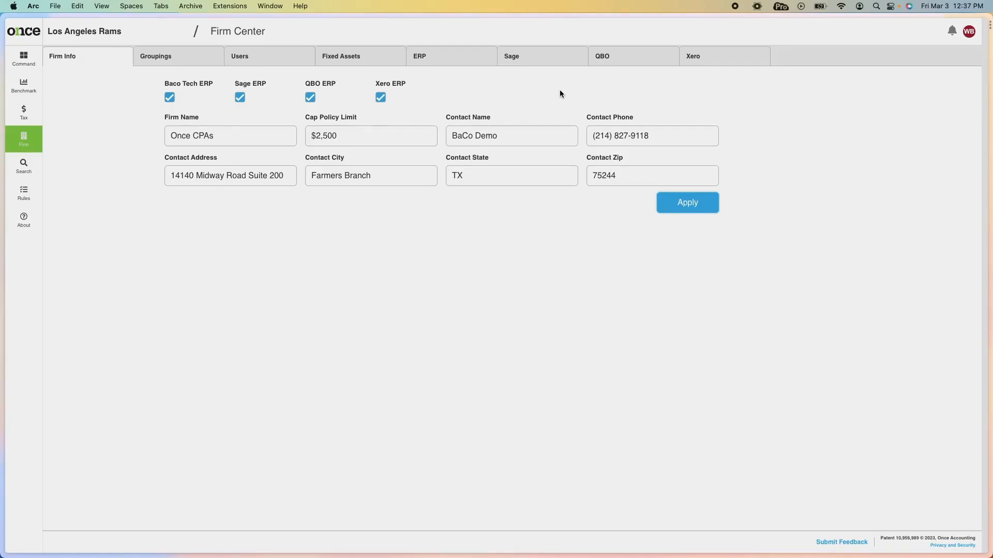
Show the nine connected QuickBooks Online companies on the QBO tab of Firm Center.
{"action": "left_click", "coordinate": [453, 55]}
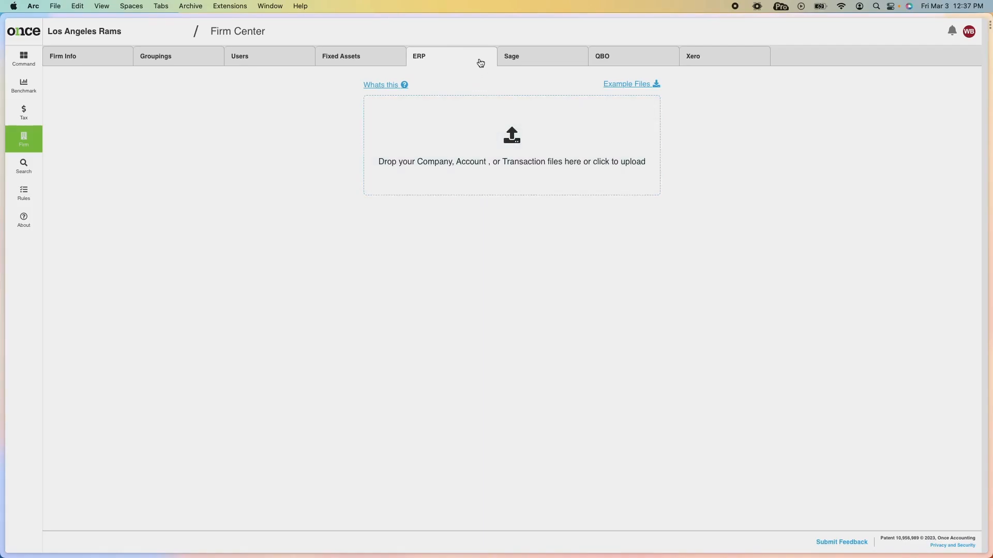
{"action": "left_click", "coordinate": [639, 60]}
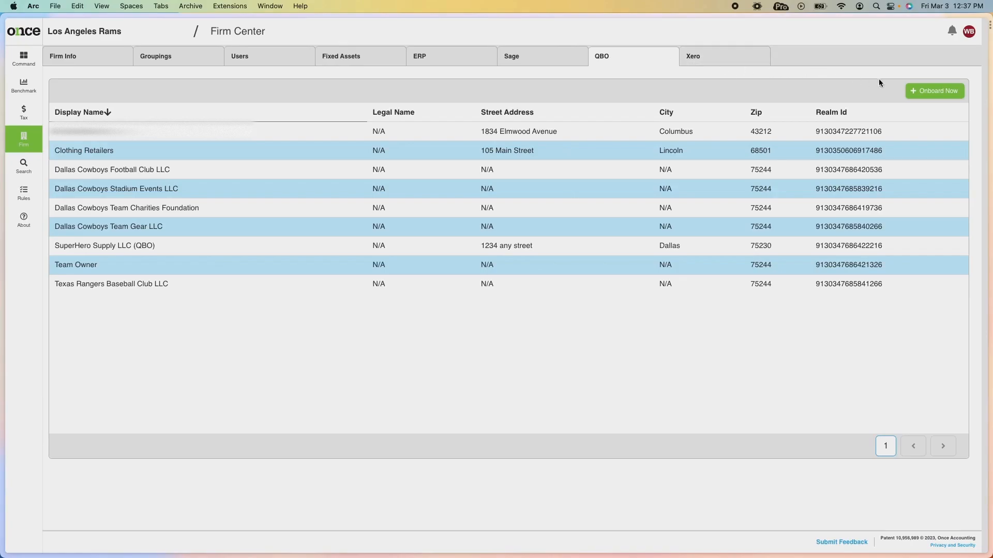
Choose Onboard Now and accept the redirect to the Intuit QuickBooks sign-in.
{"action": "left_click", "coordinate": [933, 94]}
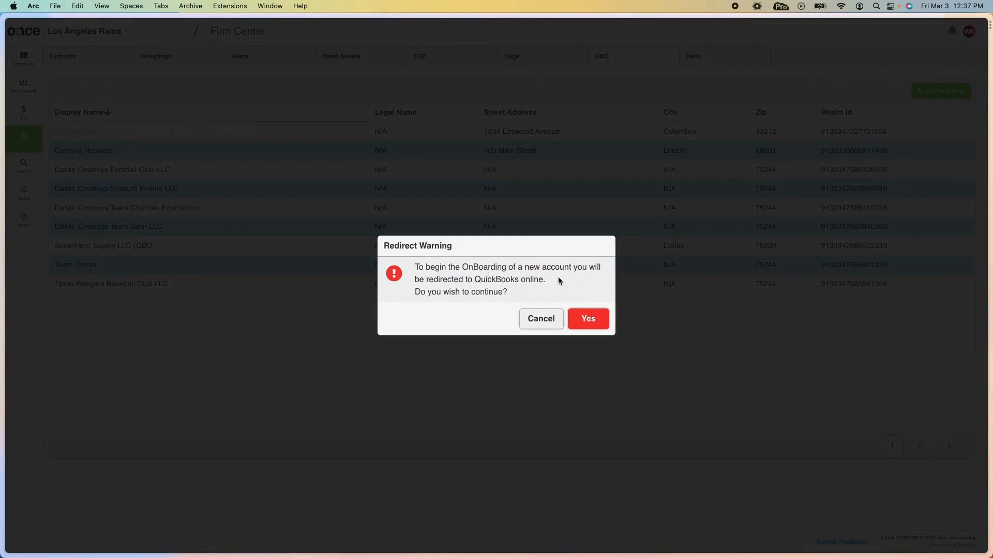
{"action": "left_click", "coordinate": [589, 319]}
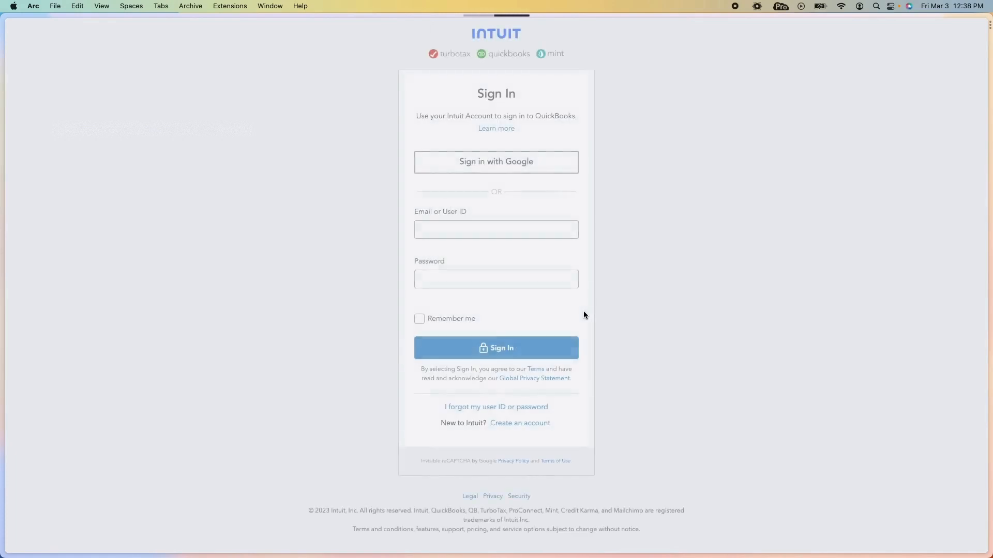
Sign in to QuickBooks Online with the account email and password.
{"action": "left_click", "coordinate": [510, 234]}
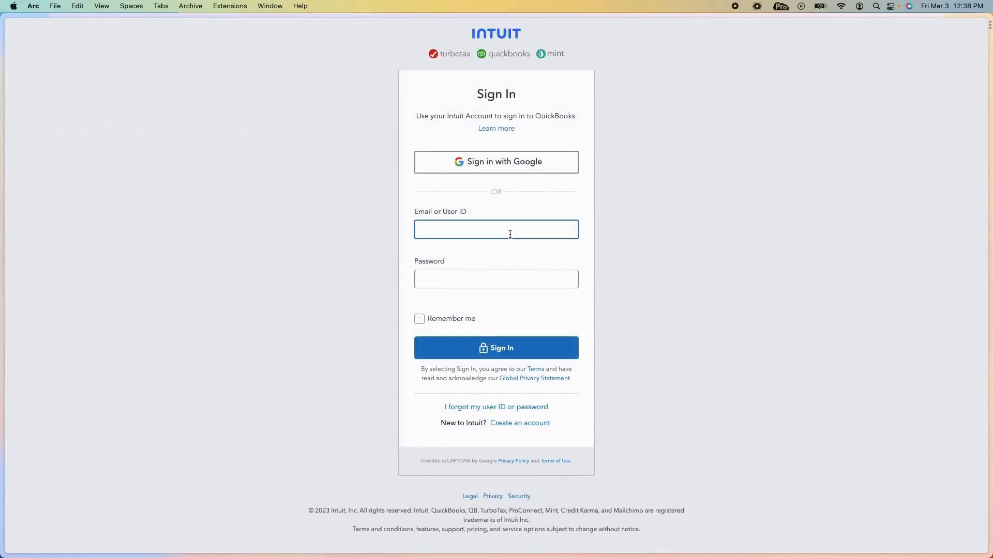
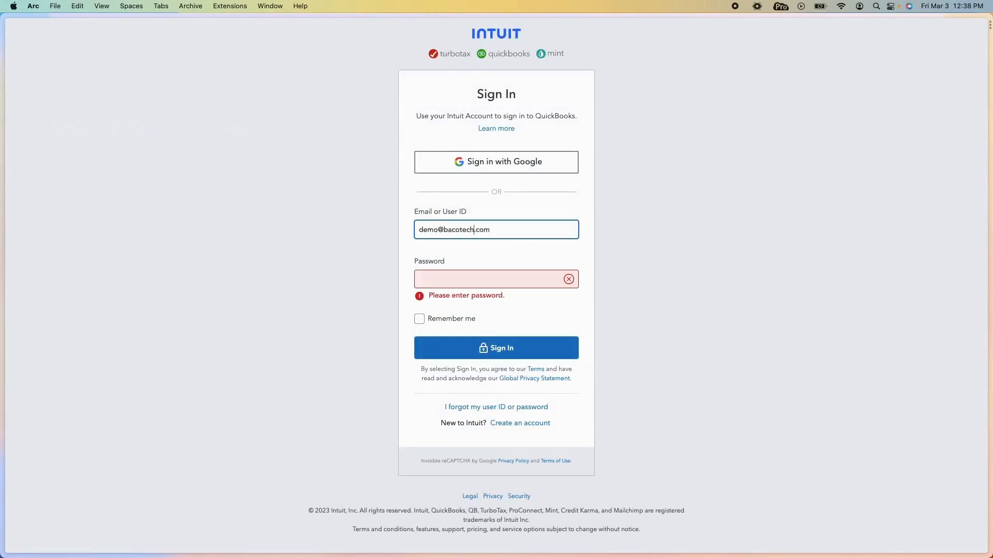
{"action": "key", "text": "Tab"}
{"action": "type", "text": "••••••••"}
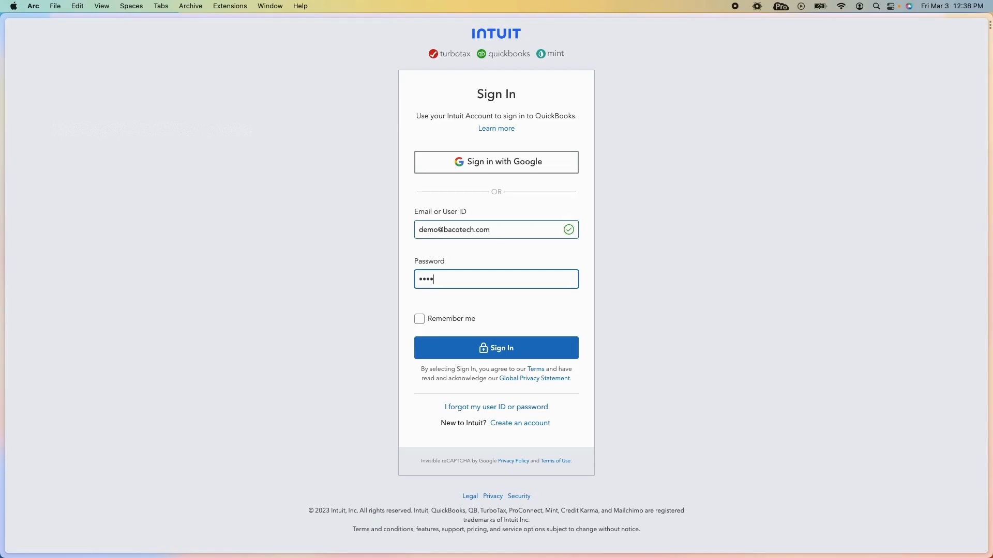
{"action": "key", "text": "Return"}
Dismiss the save-password prompt and select The BaCo Group as the firm.
{"action": "left_click", "coordinate": [563, 336]}
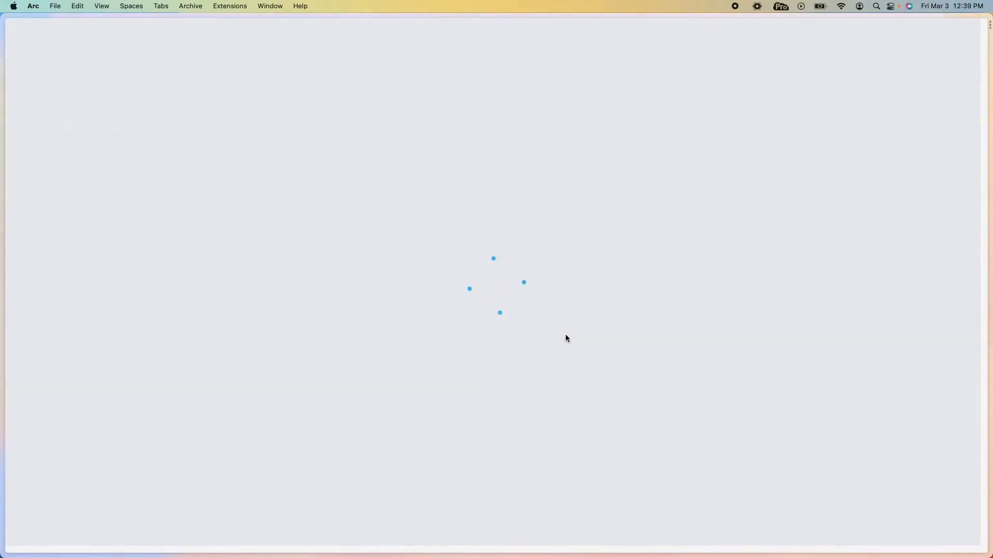
{"action": "left_click", "coordinate": [448, 170]}
{"action": "left_click", "coordinate": [418, 194]}
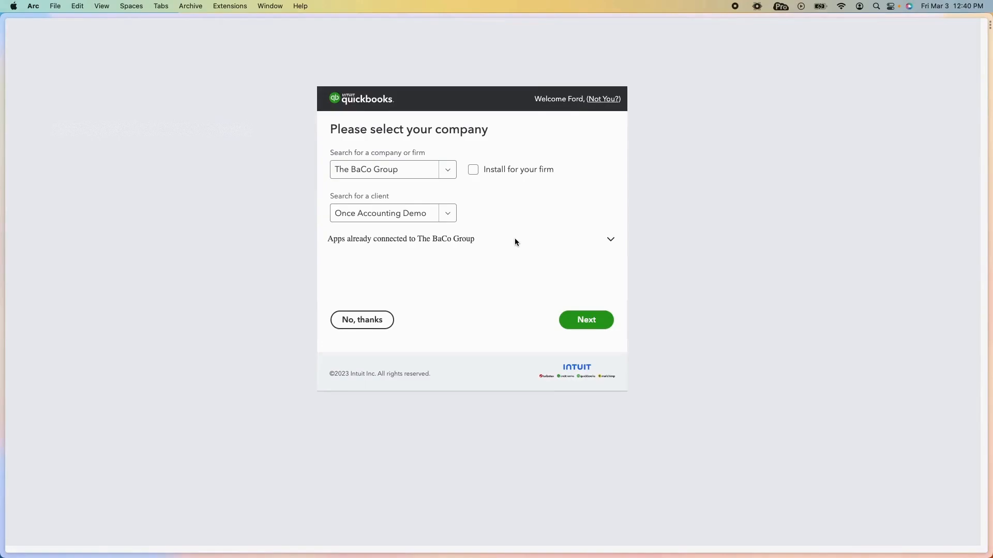
Keep Once Accounting Demo as the client and authorize the connection.
{"action": "left_click", "coordinate": [448, 213]}
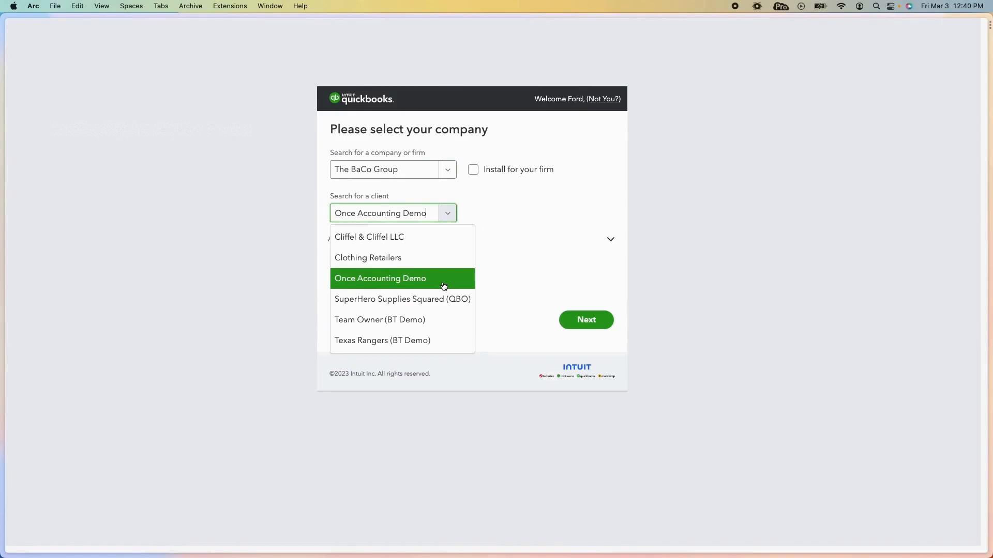
{"action": "left_click", "coordinate": [526, 199]}
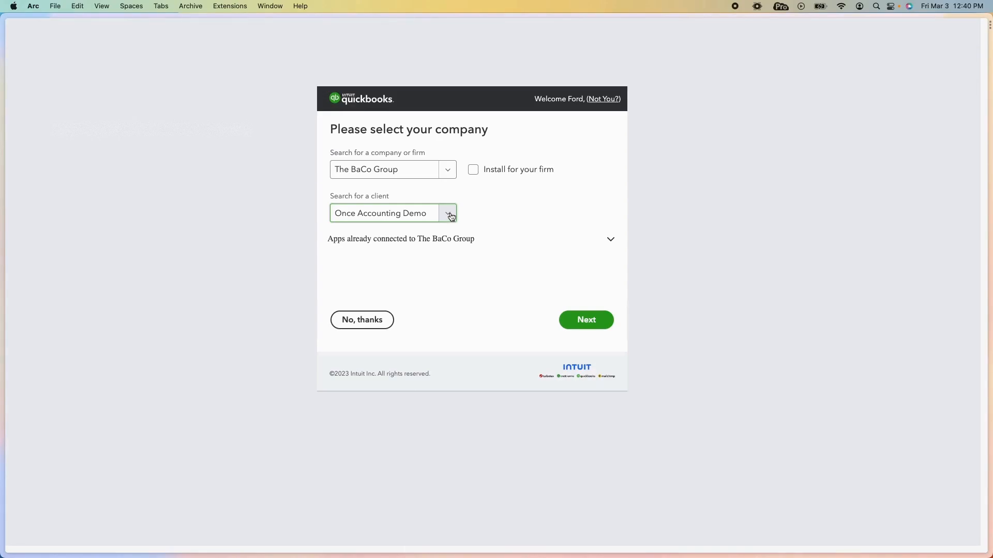
{"action": "left_click", "coordinate": [596, 325]}
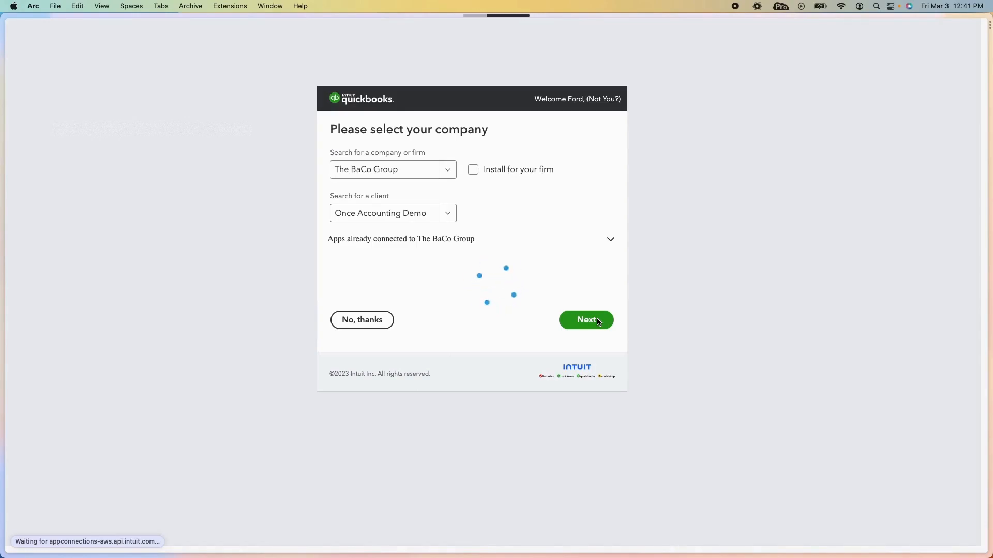
{"action": "left_click", "coordinate": [586, 320]}
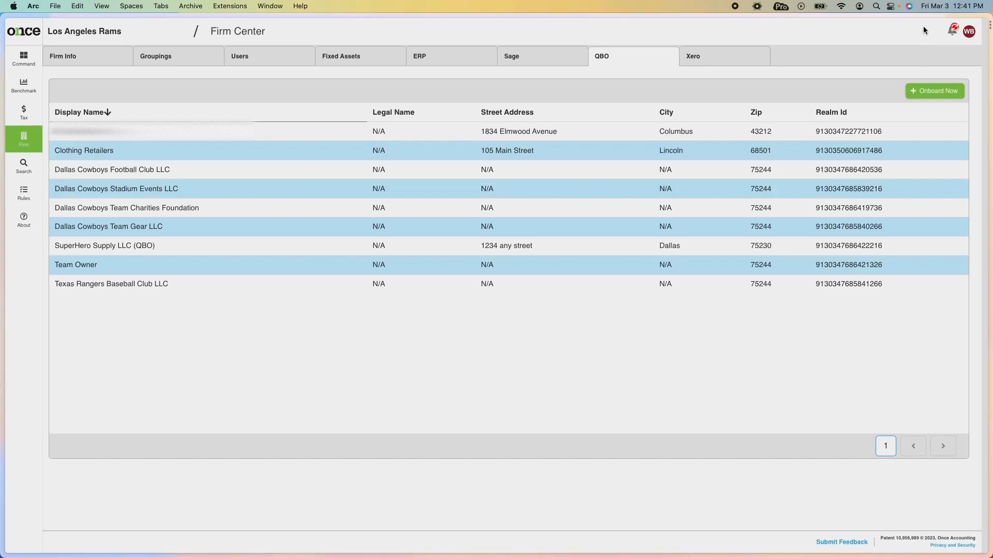
Check notifications until Once Accounting Demo Company LLC shows Onboarding Complete.
{"action": "left_click", "coordinate": [952, 35]}
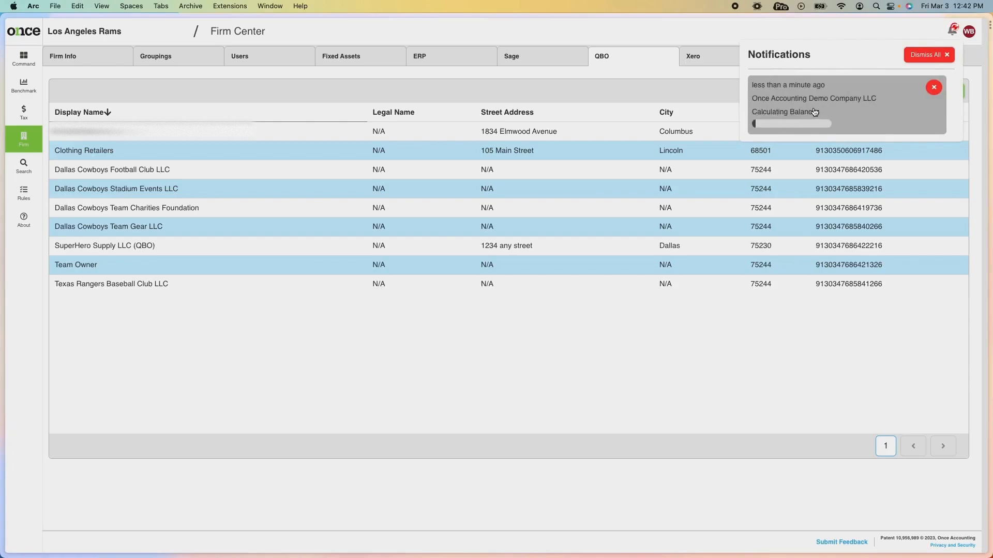
{"action": "left_click", "coordinate": [839, 31]}
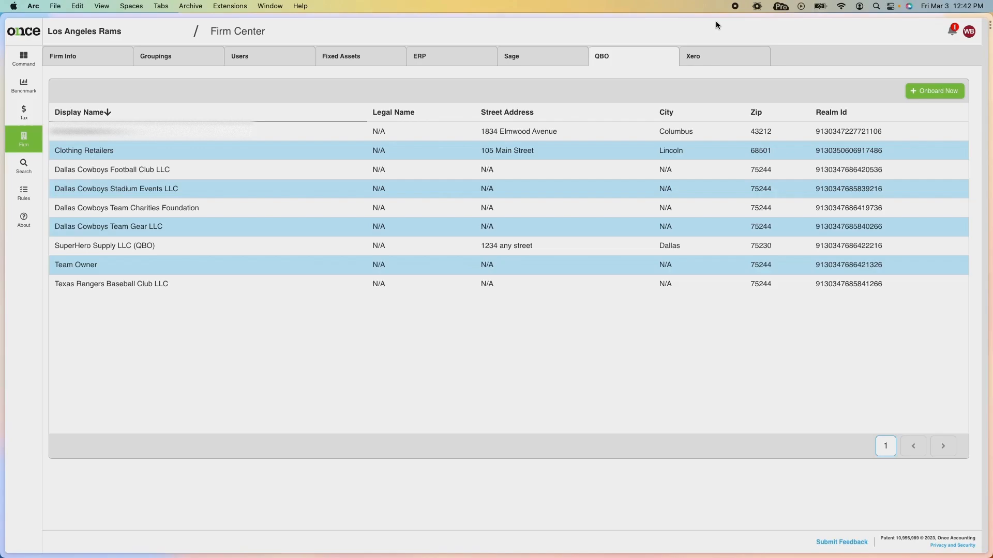
{"action": "left_click", "coordinate": [954, 32]}
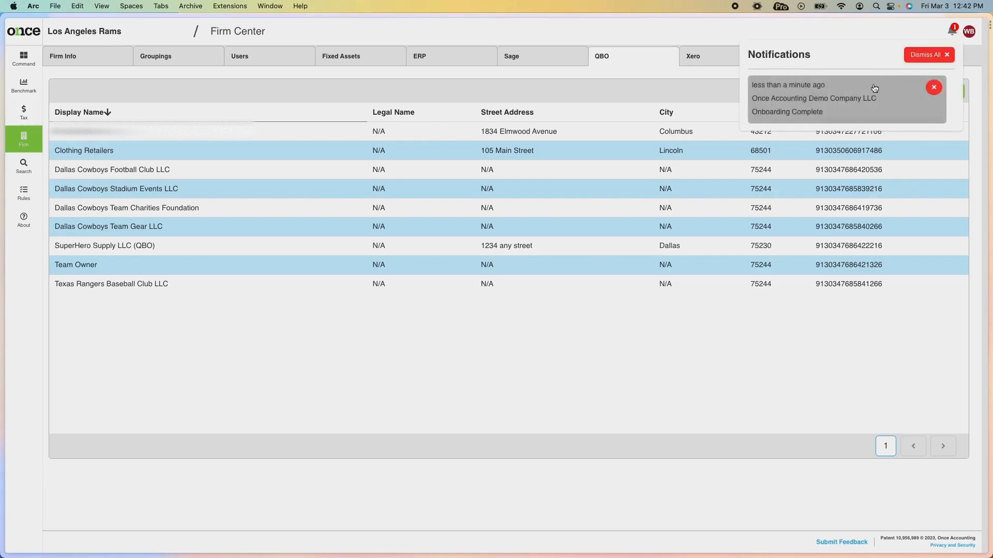
List the 18 Command Center alerts for the Once Accounting Demo Company LLC group.
{"action": "left_click", "coordinate": [27, 60]}
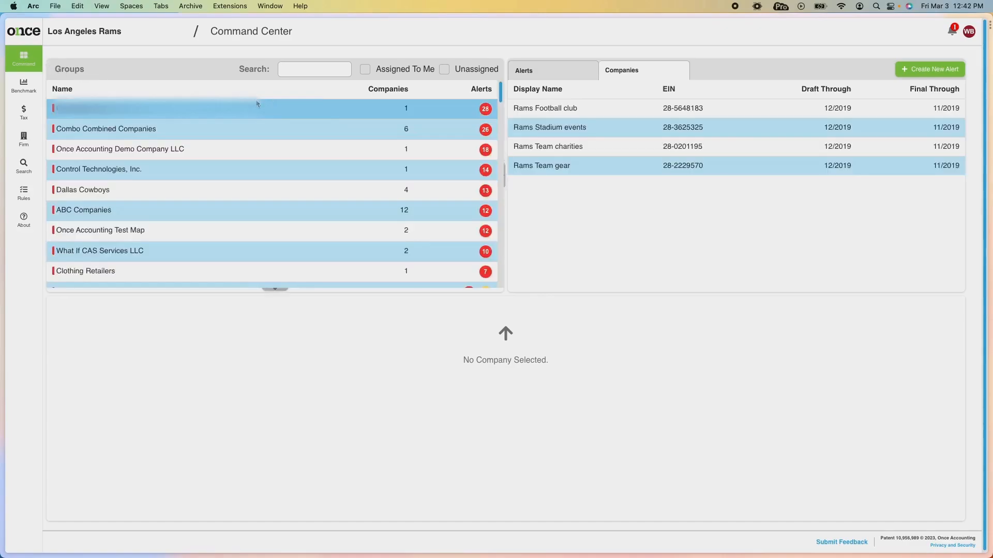
{"action": "left_click", "coordinate": [285, 151]}
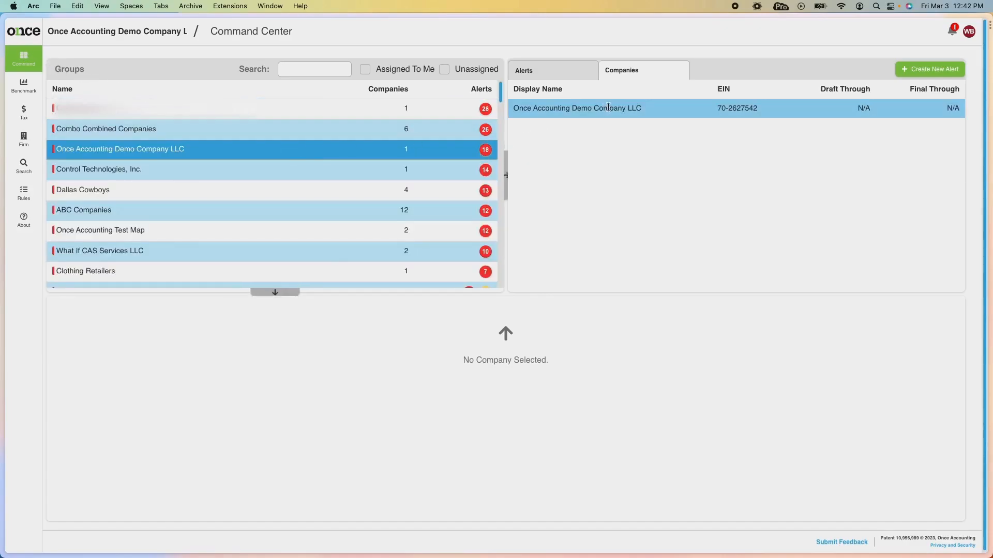
{"action": "left_click", "coordinate": [533, 70]}
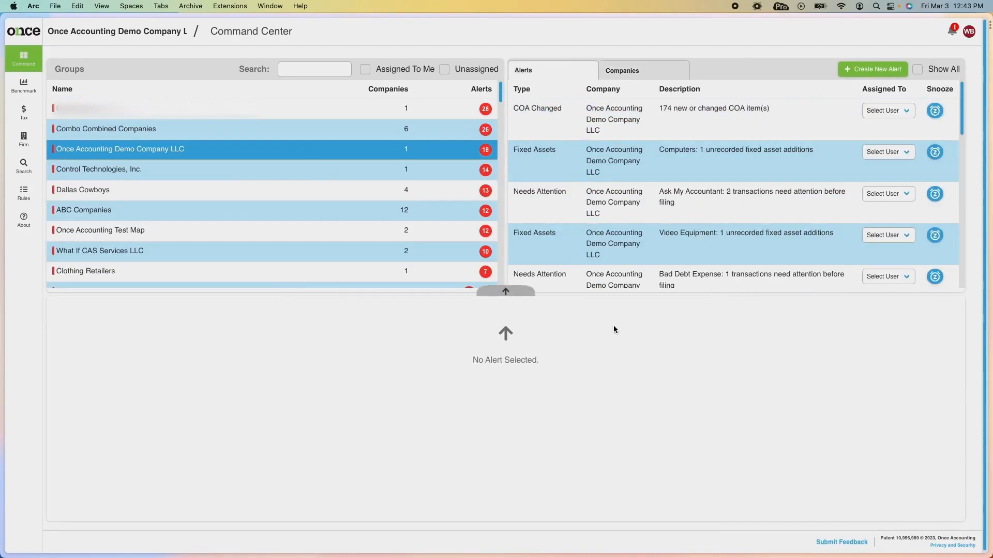